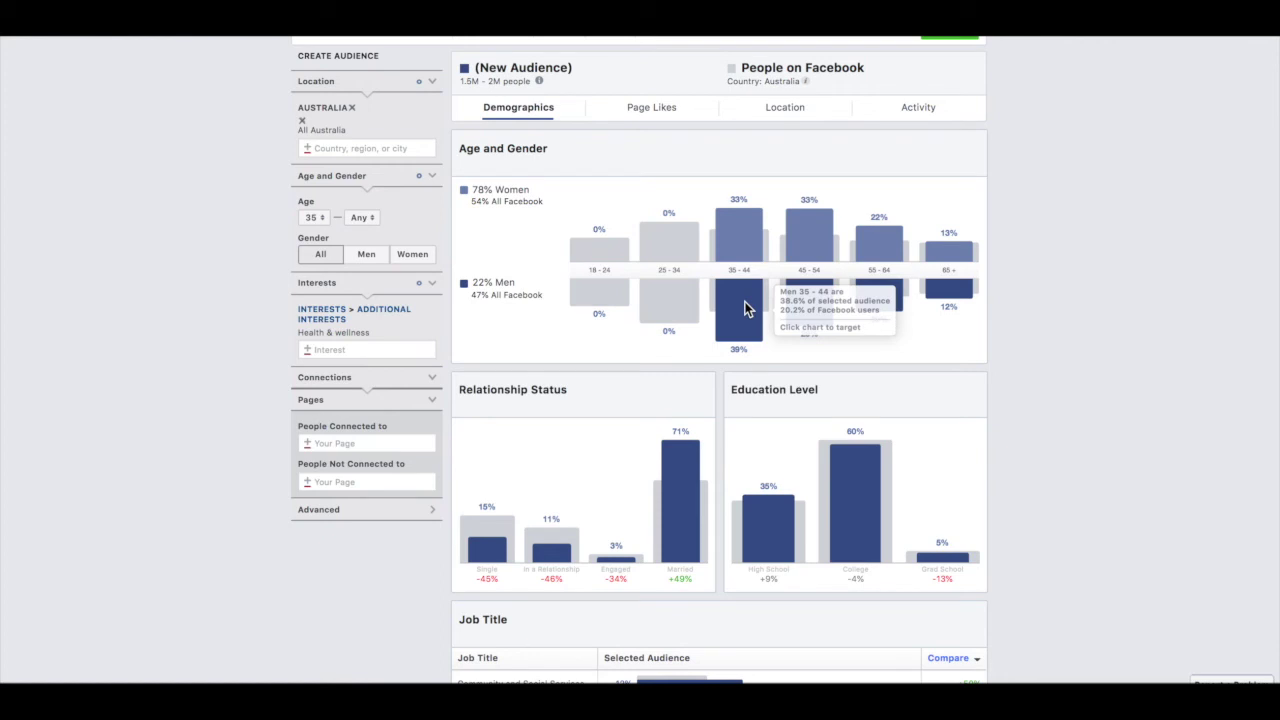
# Review the Australian health and wellness audience's age, gender, relationship status, education level and job title charts
pyautogui.scroll(-3, 740, 290)
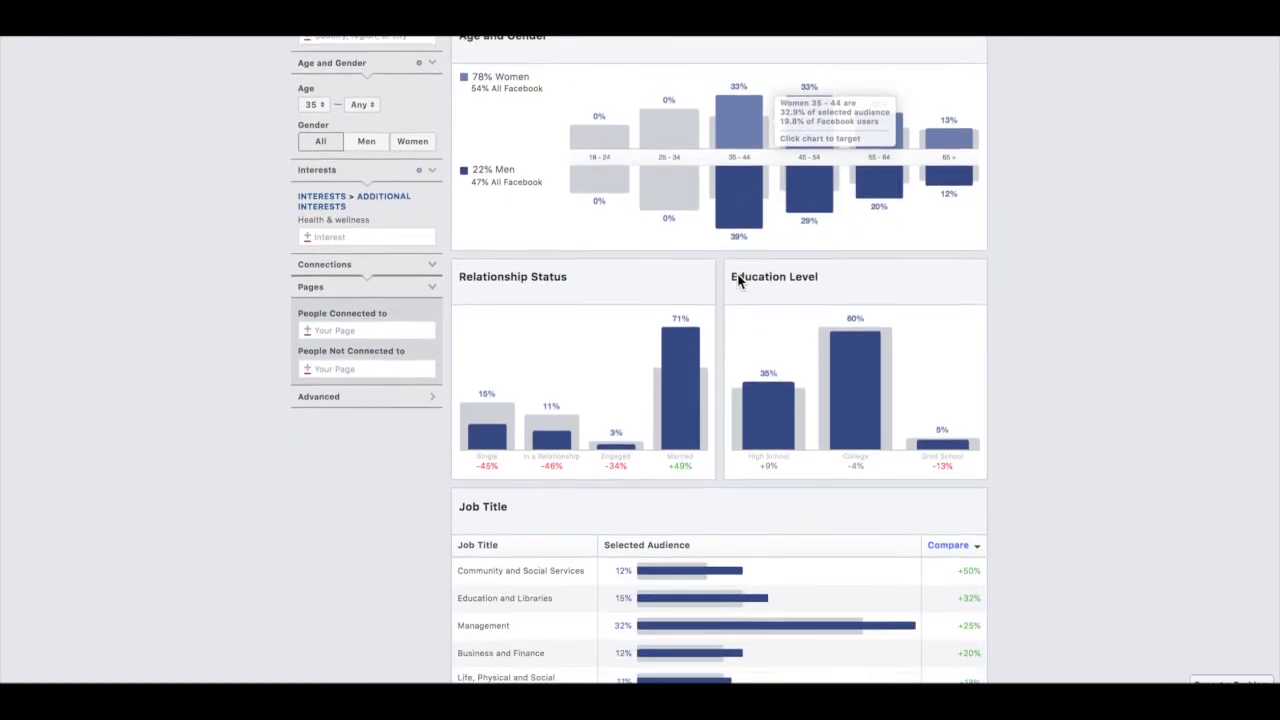
pyautogui.moveTo(879, 311)
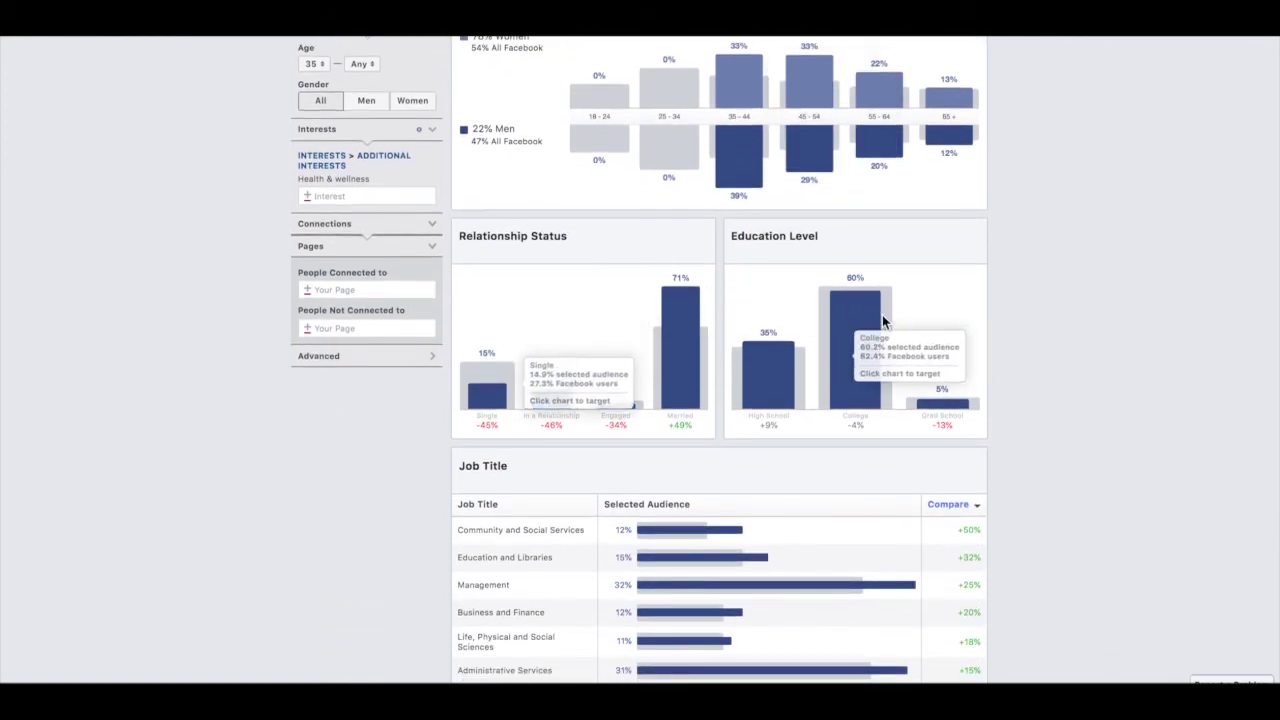
pyautogui.scroll(-3, 886, 326)
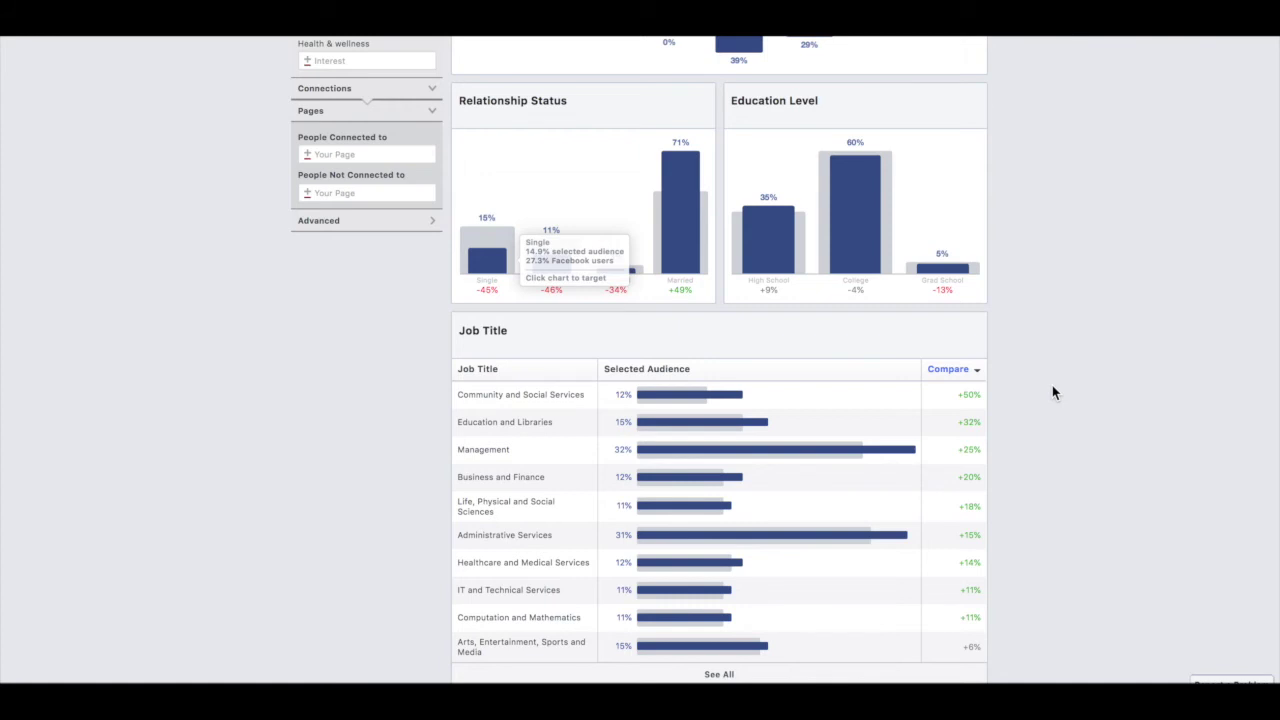
pyautogui.scroll(3, 1052, 392)
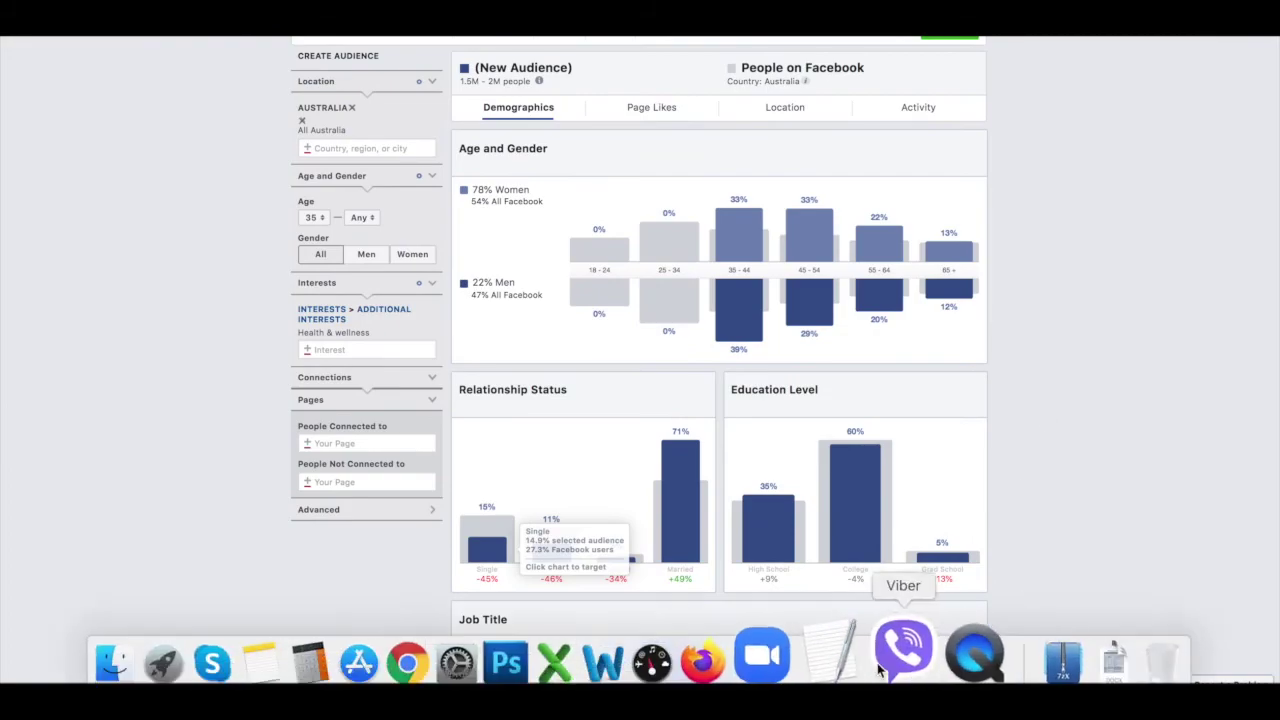
pyautogui.click(749, 660)
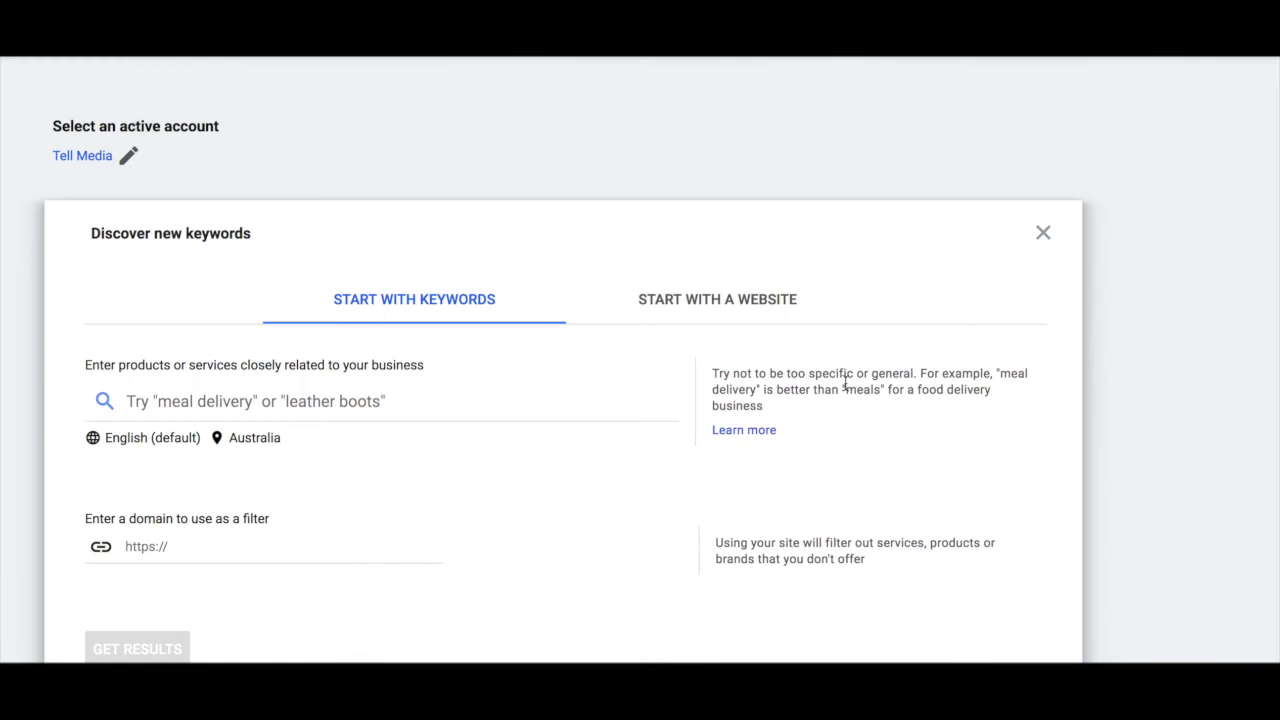
# Switch to Google Keyword Planner and get keyword ideas for dog kennels, dog food and pet supplies
pyautogui.scroll(-2, 846, 388)
pyautogui.scroll(2, 846, 390)
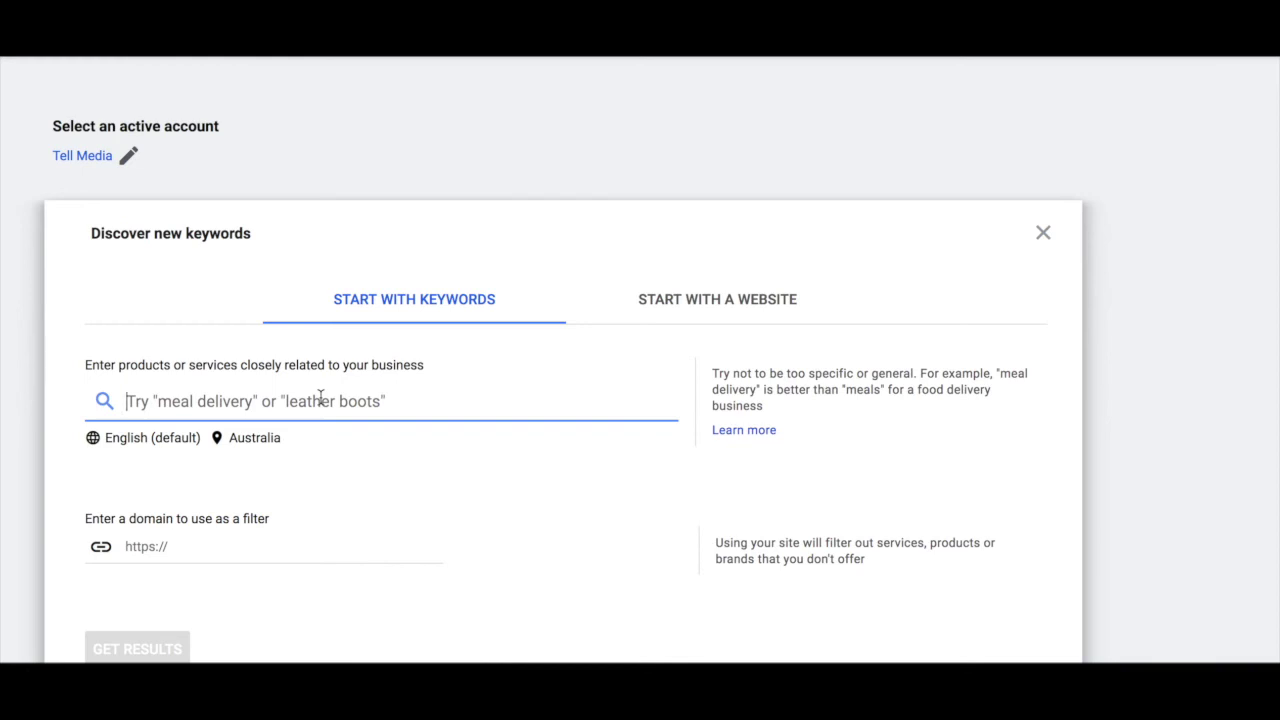
pyautogui.write('dog k')
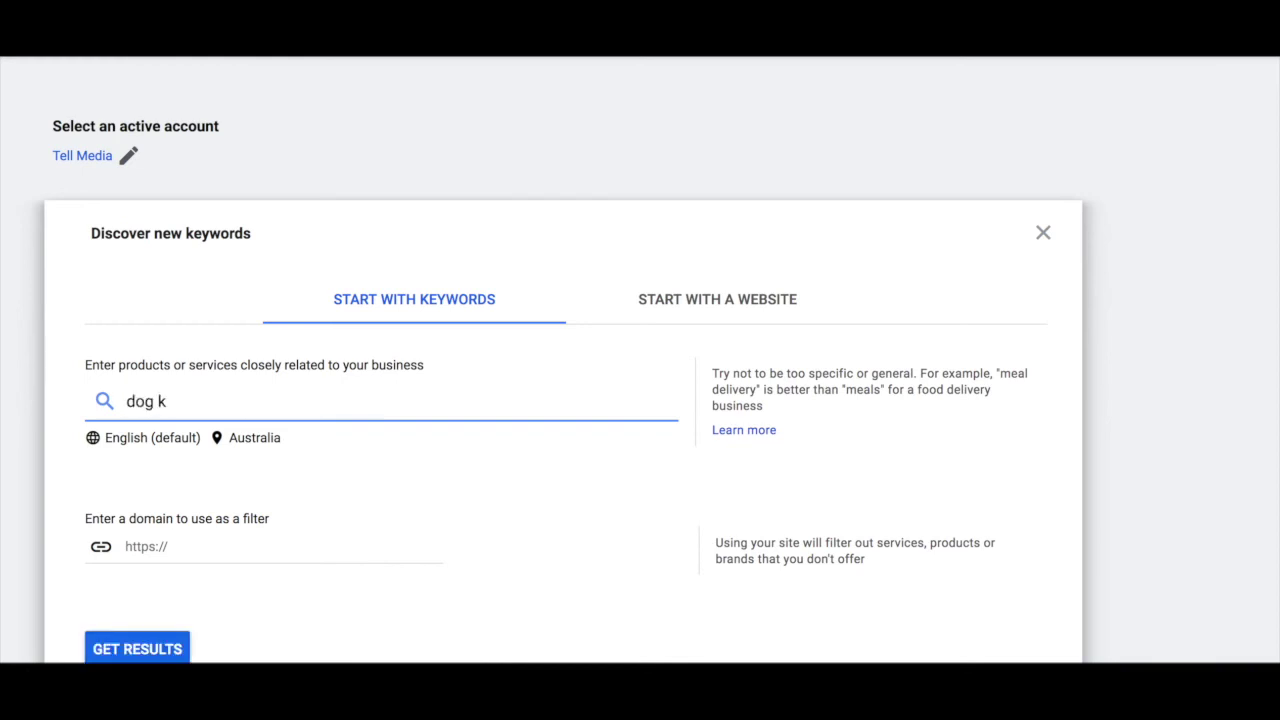
pyautogui.write('ennels,')
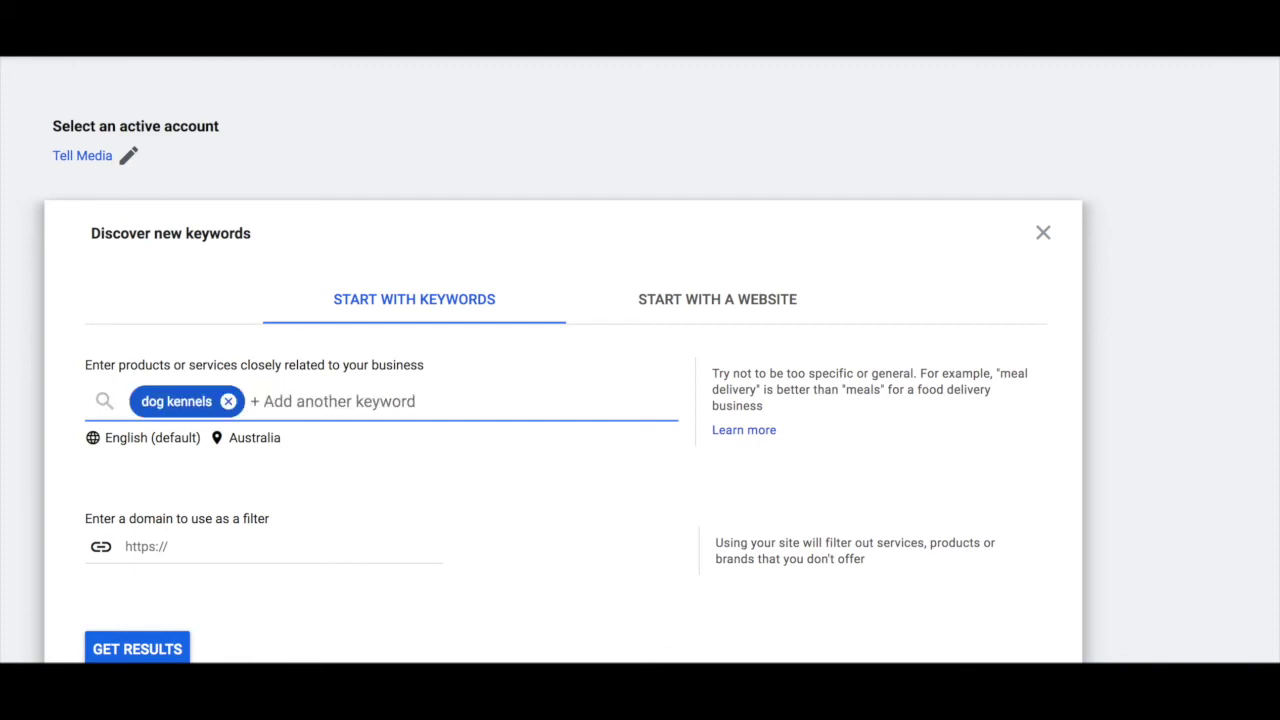
pyautogui.write('dog food')
pyautogui.write(',pet supplie')
pyautogui.write('s')
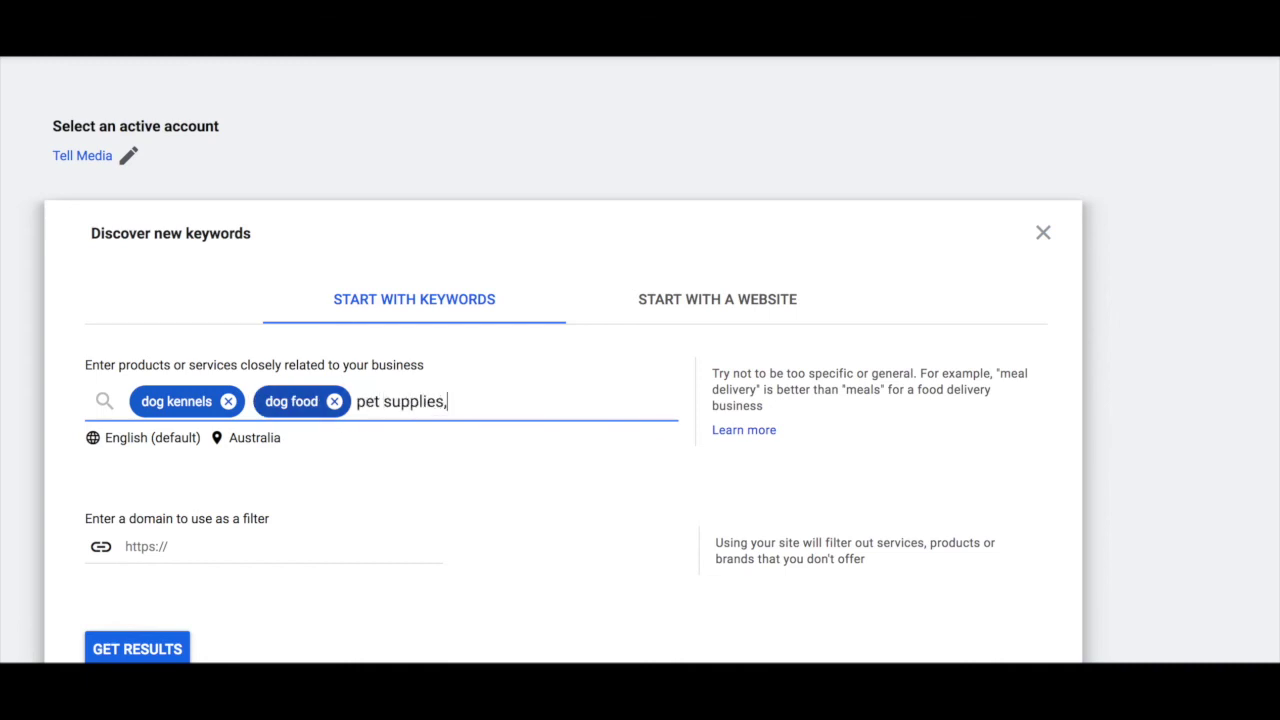
pyautogui.write(',')
pyautogui.scroll(-1, 368, 492)
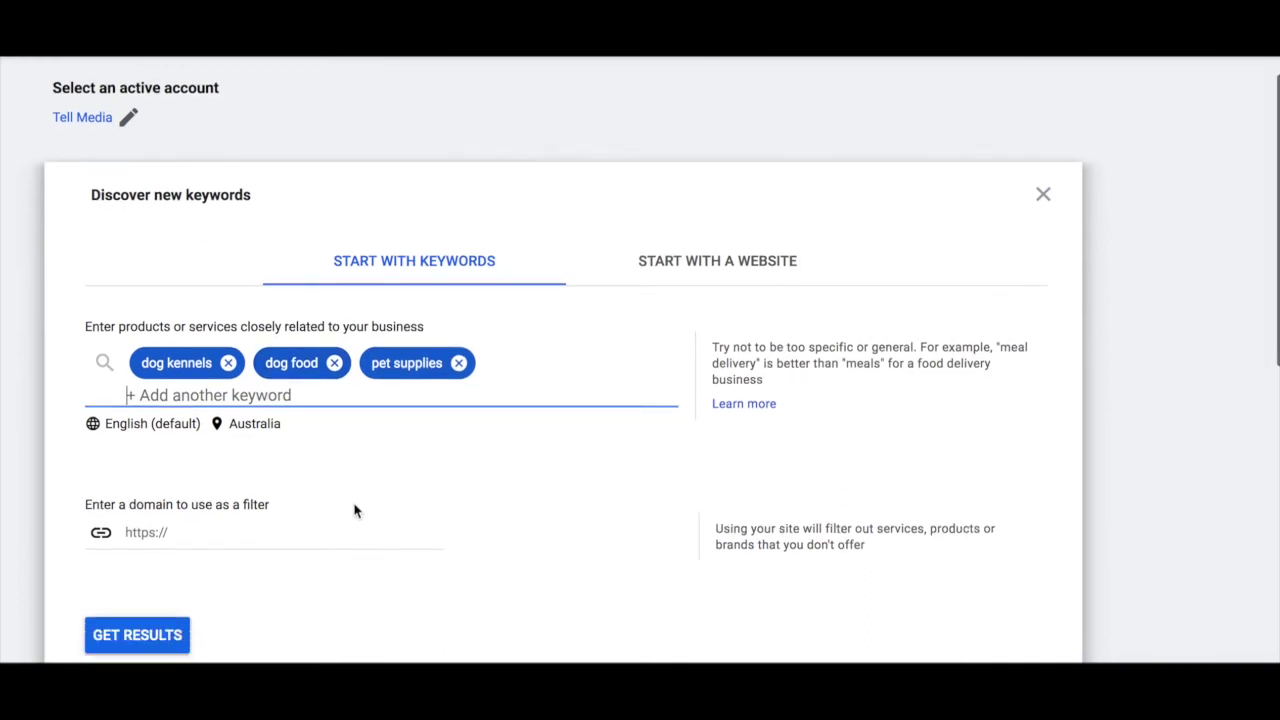
pyautogui.click(172, 638)
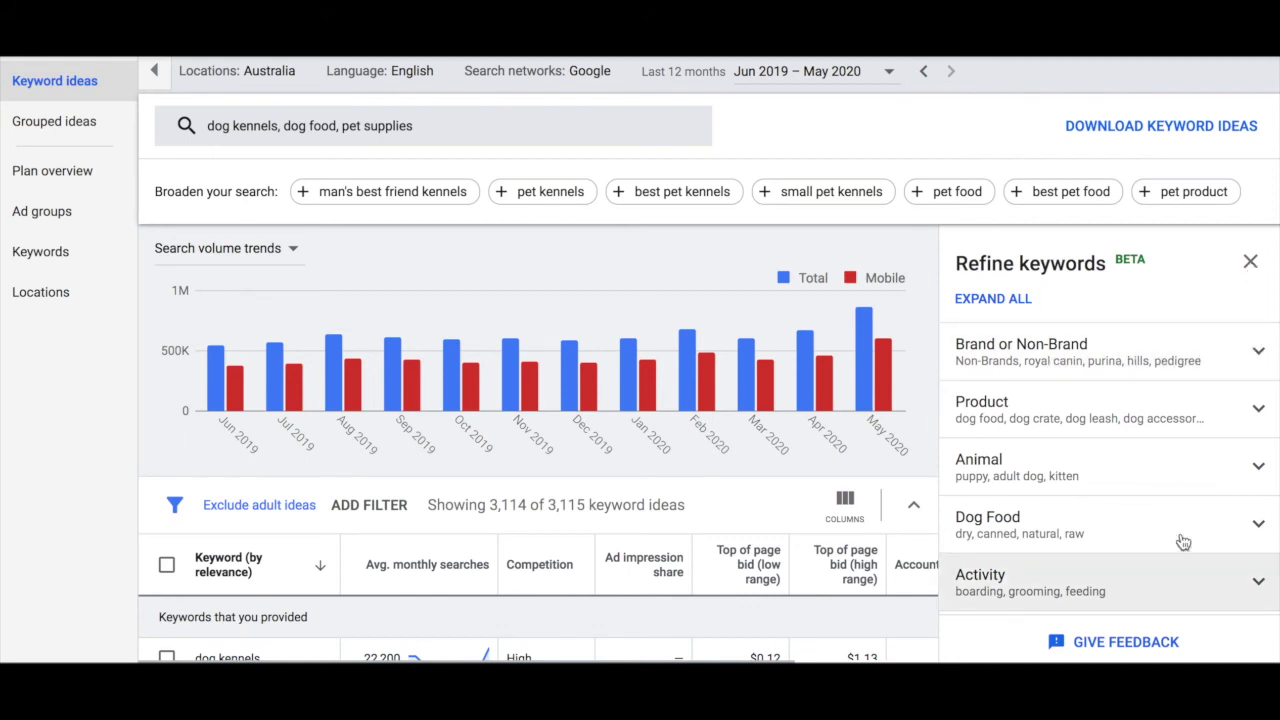
# Inspect the brand, non-brand and retailer groups among the keyword refinements, look over the remaining categories, and close the refinements
pyautogui.click(1256, 355)
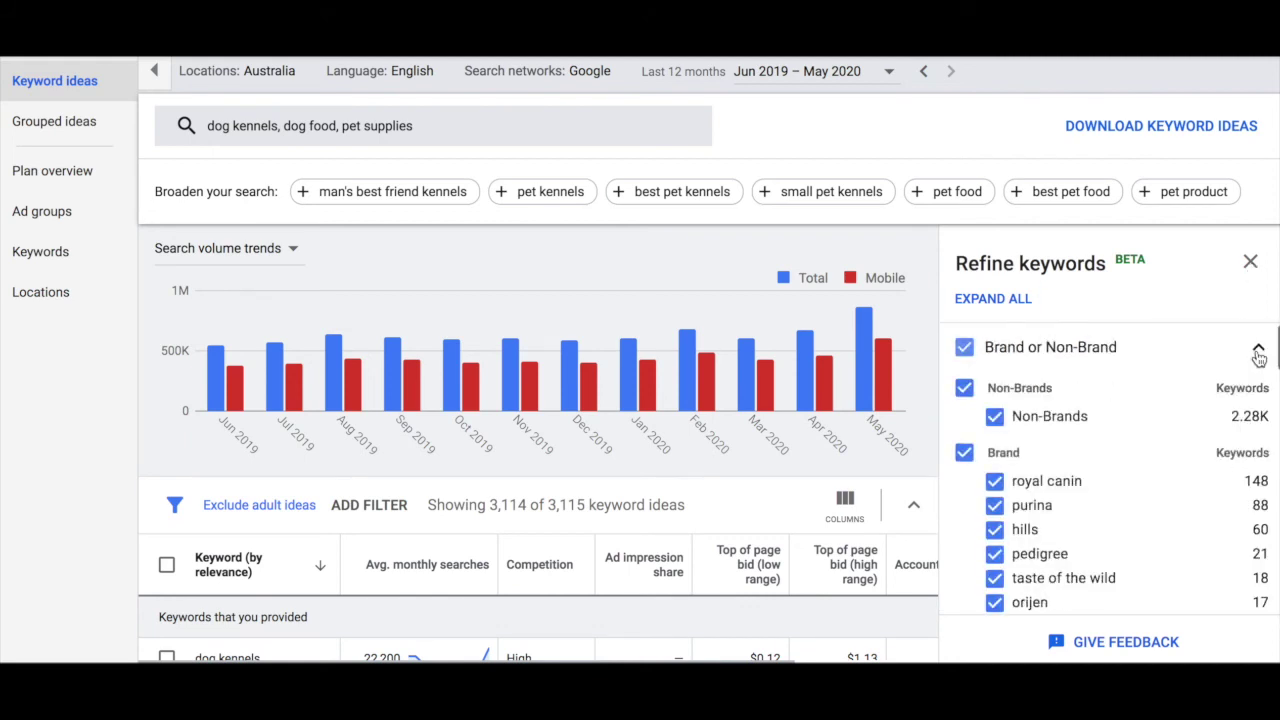
pyautogui.scroll(-5, 1087, 573)
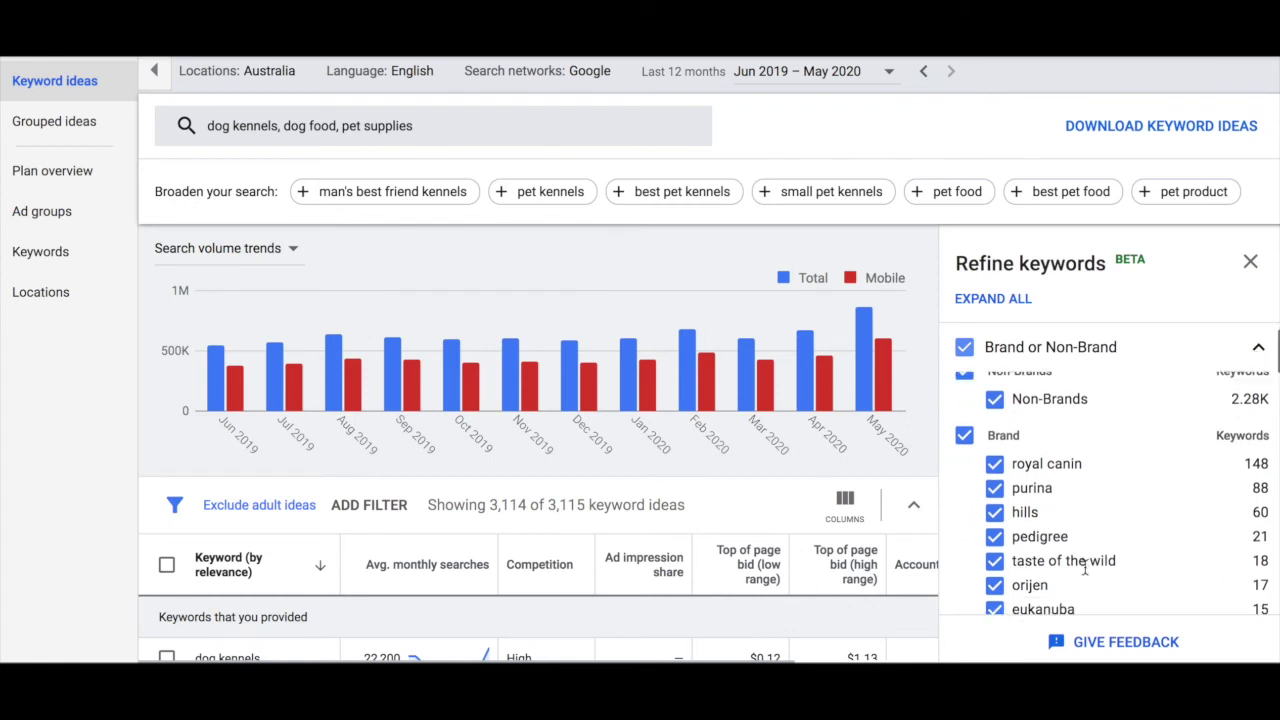
pyautogui.scroll(3, 1087, 573)
pyautogui.scroll(-3, 1087, 573)
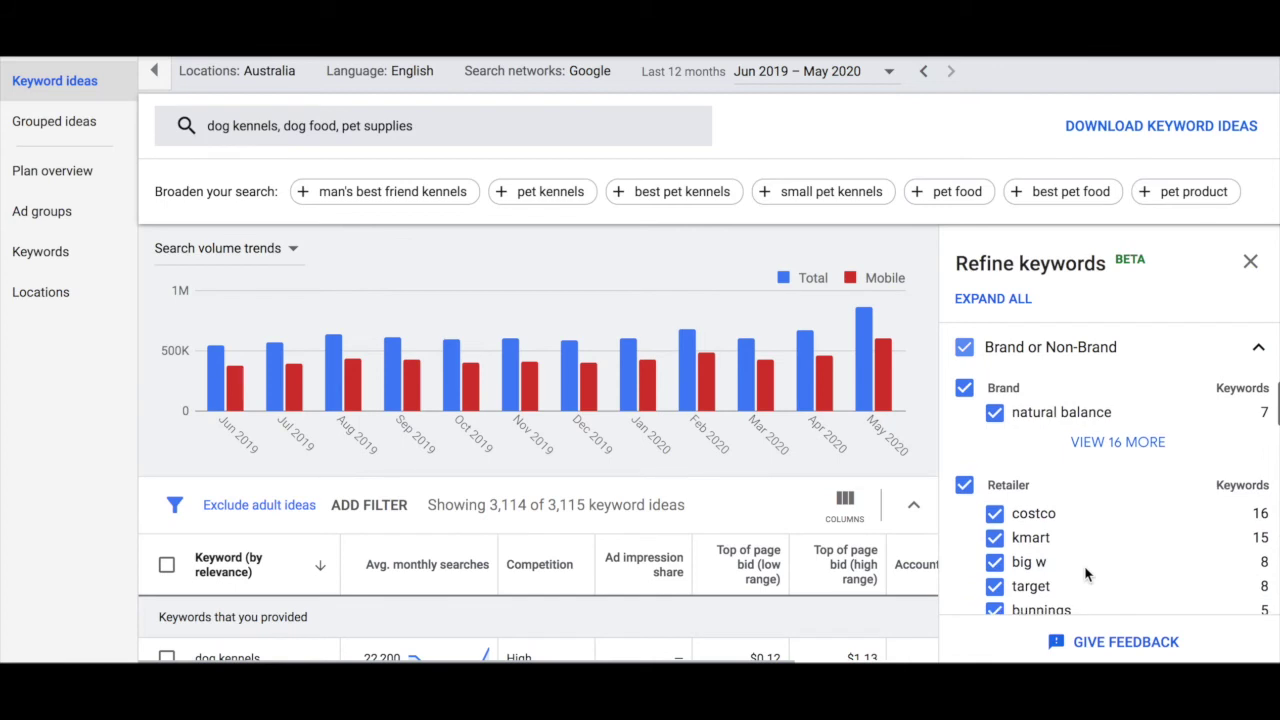
pyautogui.scroll(-4, 1087, 573)
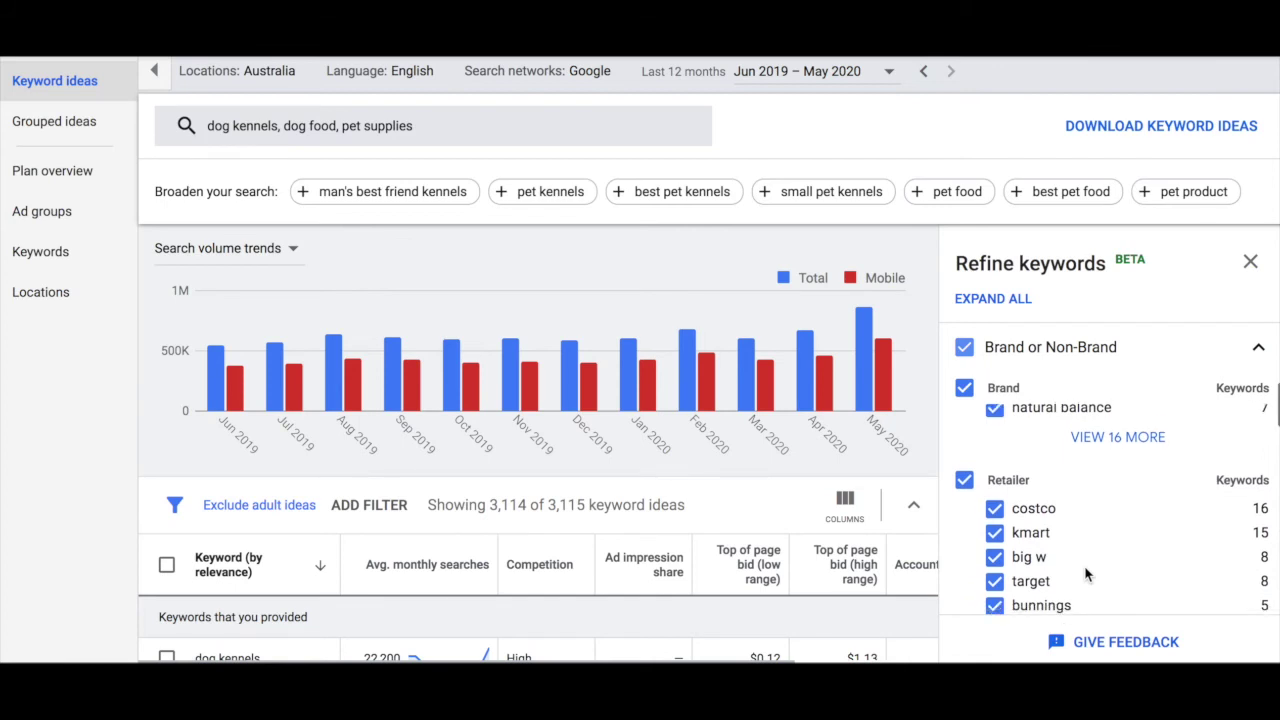
pyautogui.click(1258, 349)
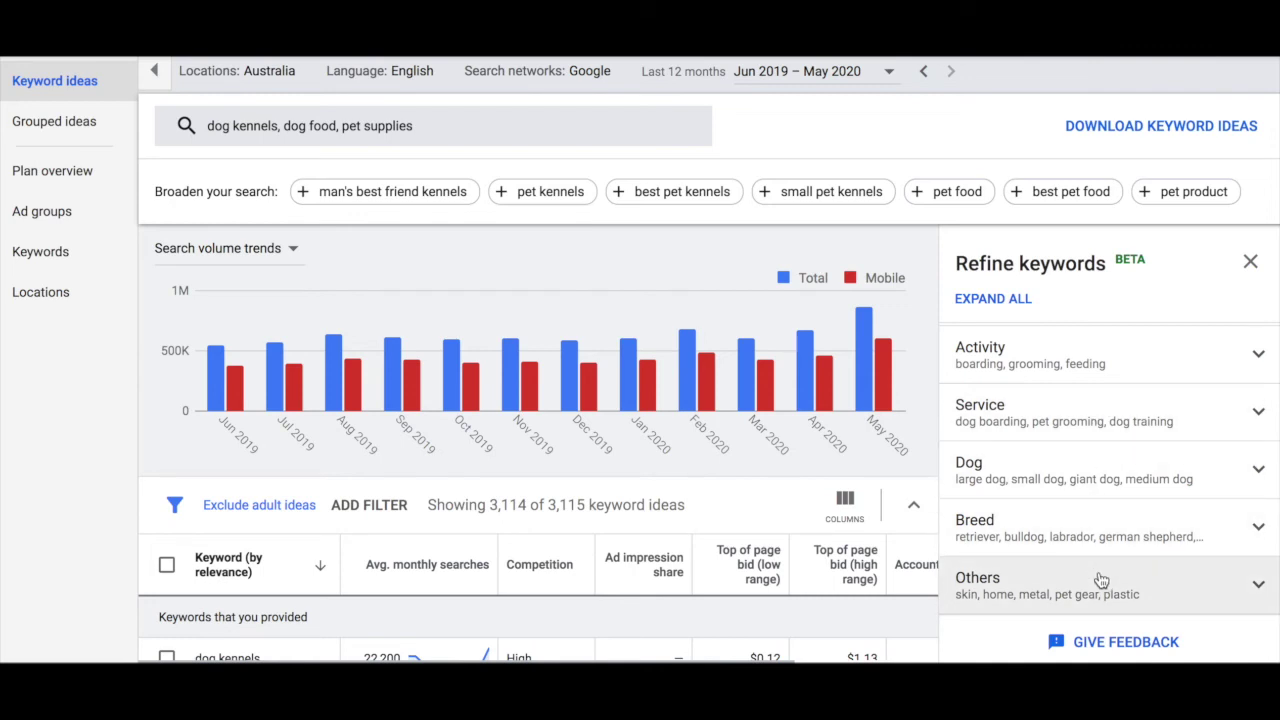
pyautogui.click(1250, 261)
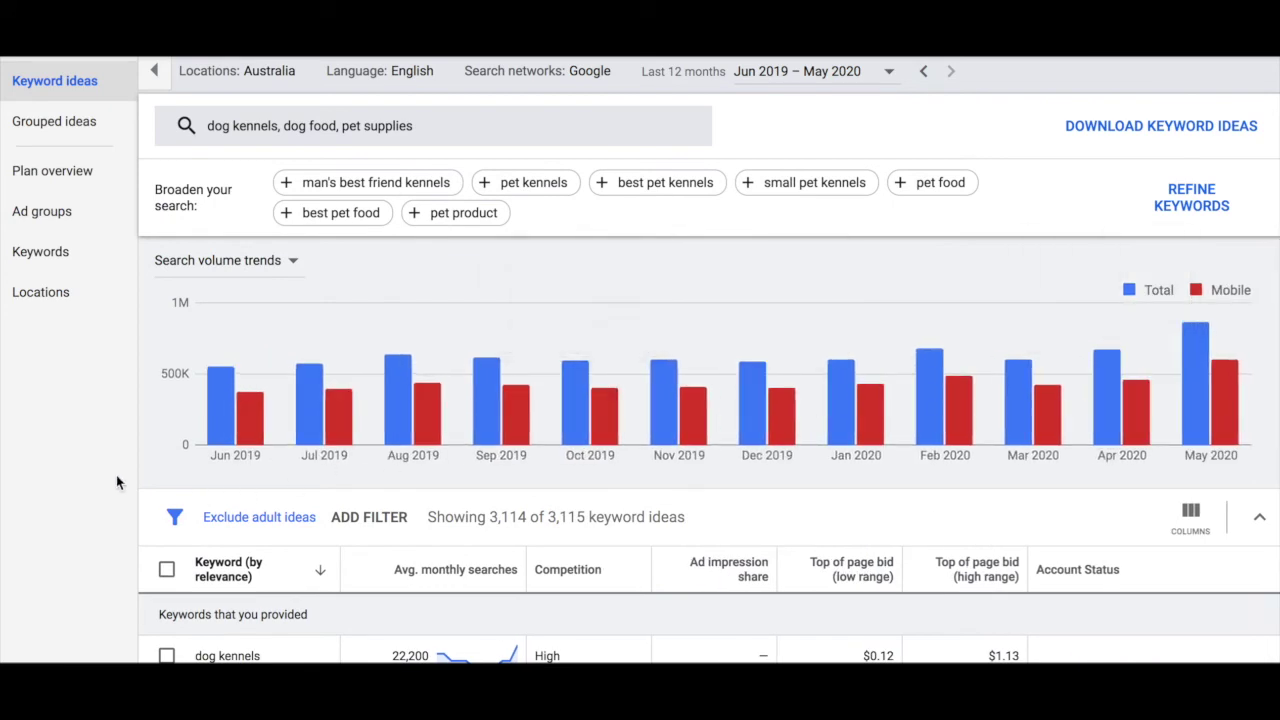
# Examine the average monthly searches, competition and top of page bids for the three provided keywords
pyautogui.scroll(-1, 426, 512)
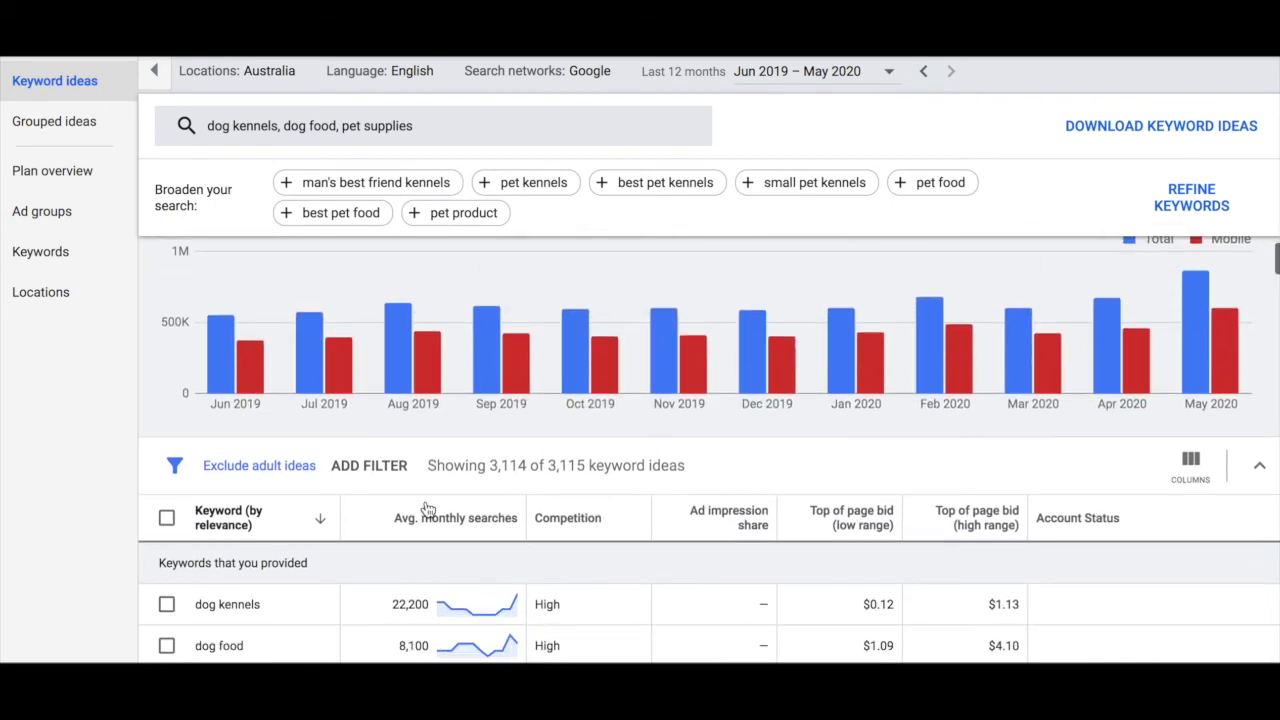
pyautogui.scroll(-2, 426, 510)
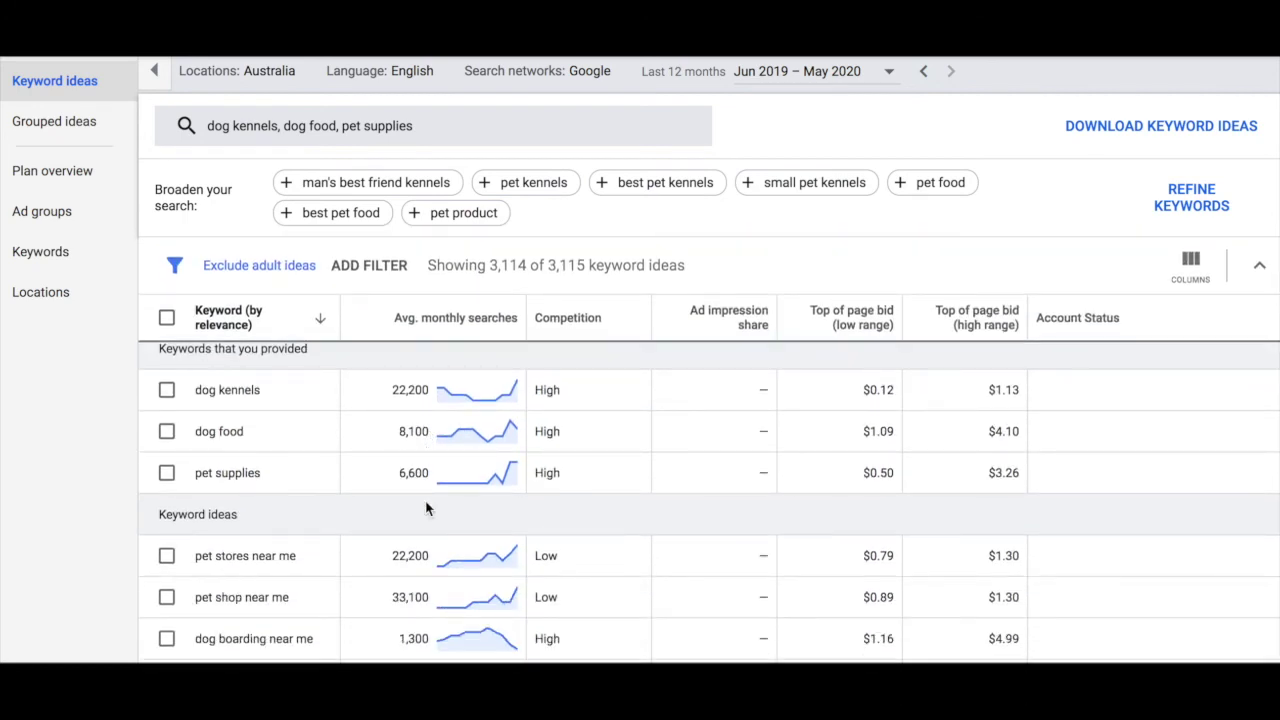
pyautogui.scroll(1, 427, 498)
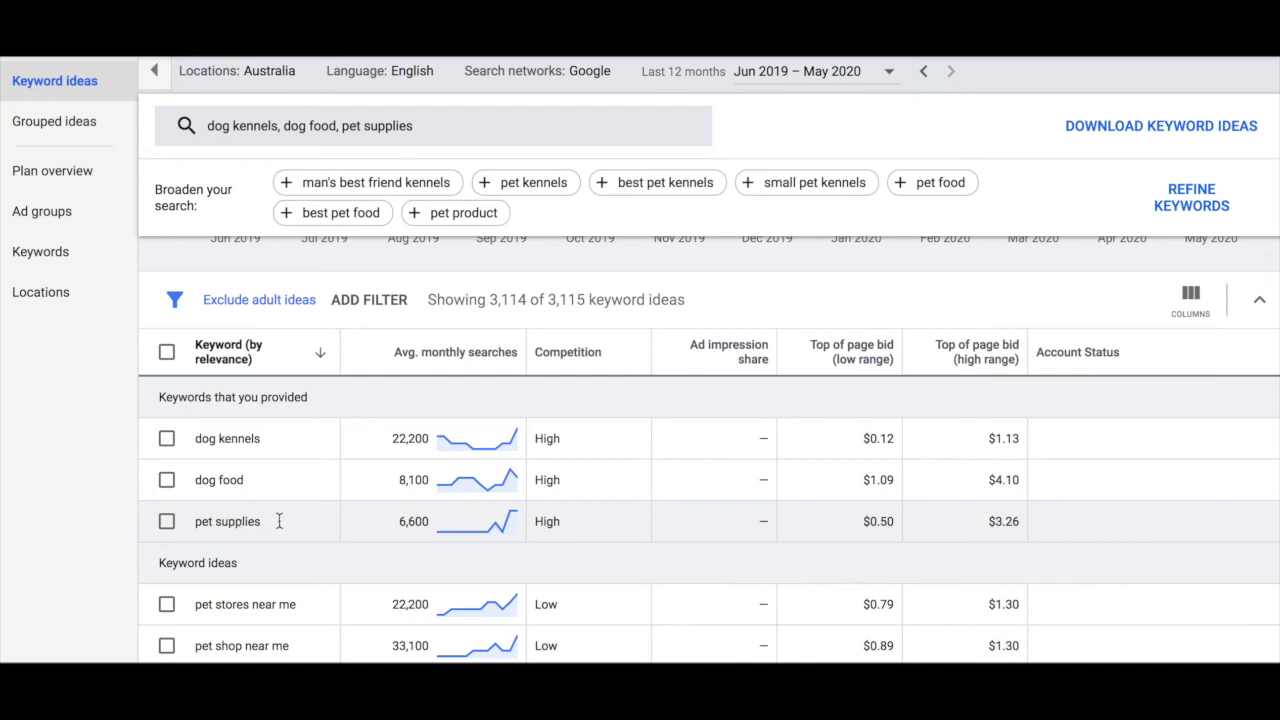
pyautogui.click(863, 360)
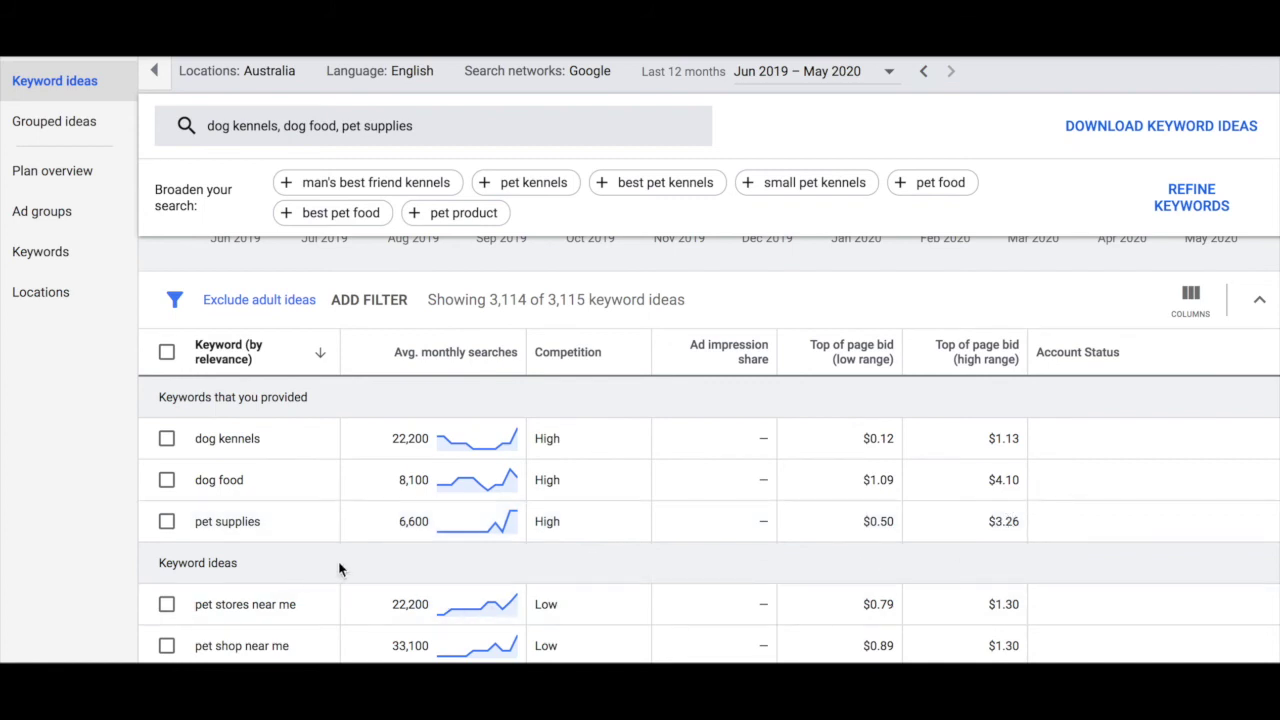
# Browse the suggested keyword ideas and view the monthly search trend for "best puppy food"
pyautogui.scroll(-3, 339, 569)
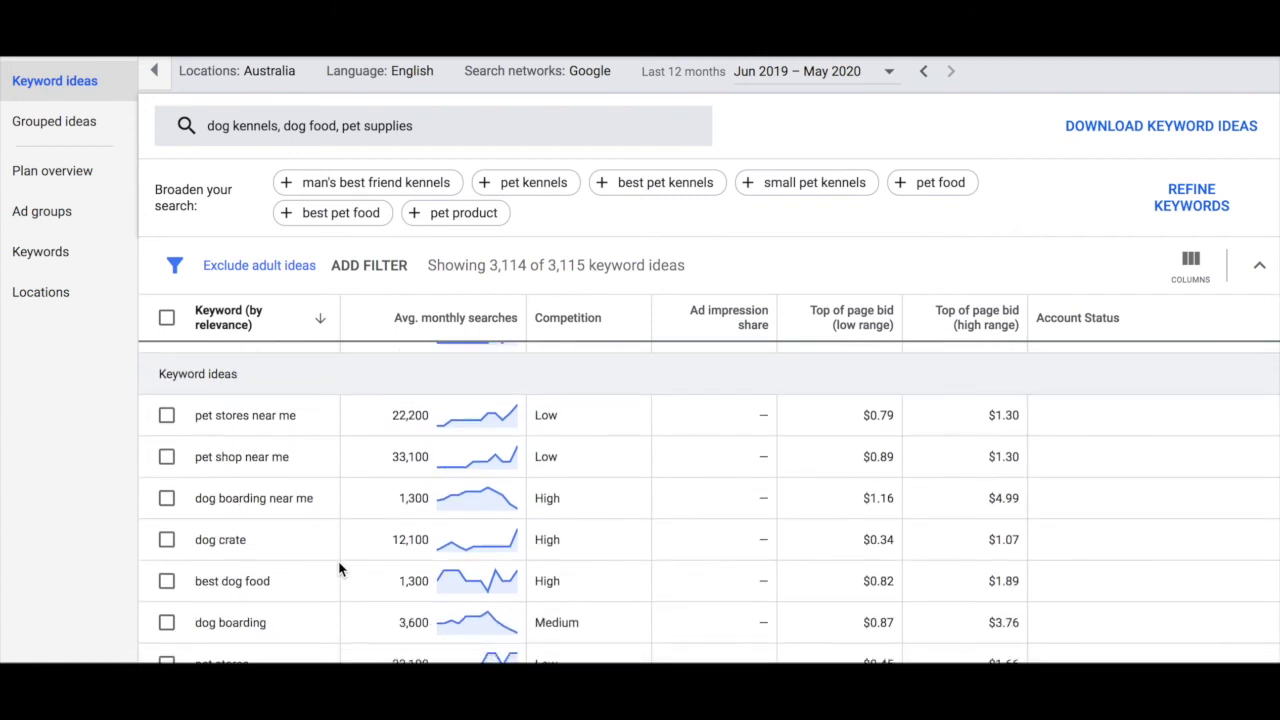
pyautogui.scroll(-4, 339, 569)
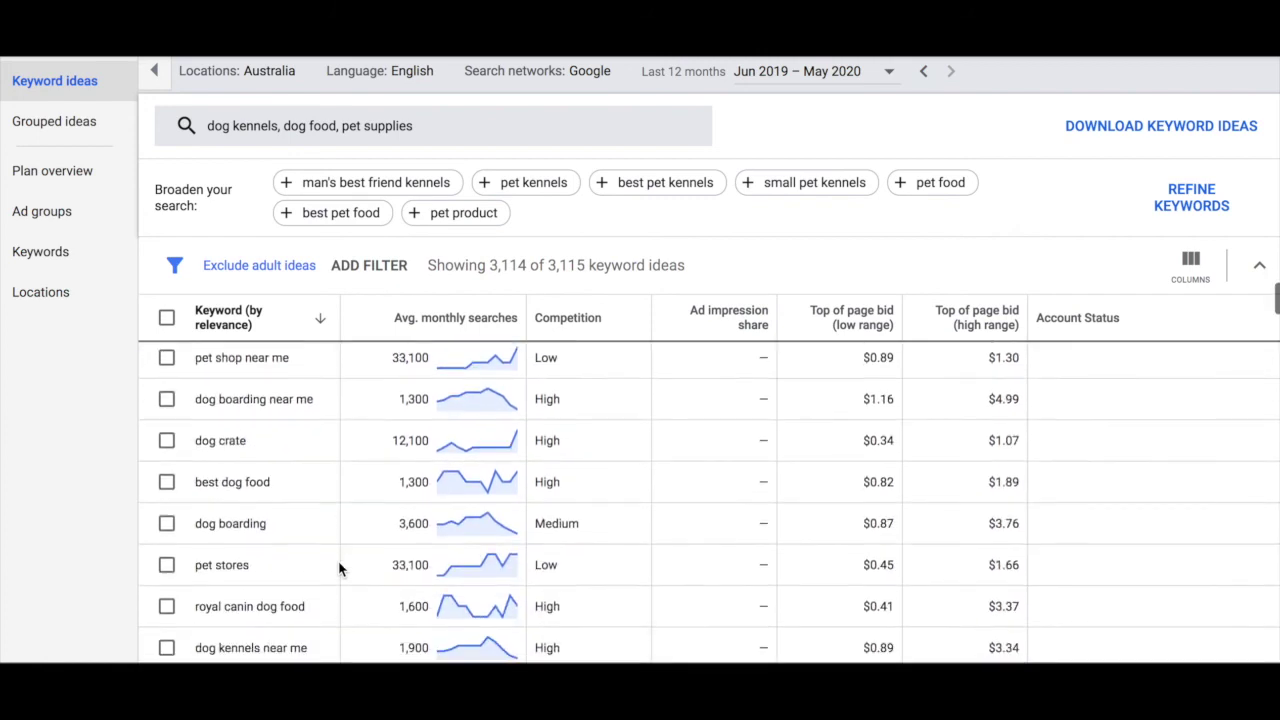
pyautogui.scroll(-3, 339, 569)
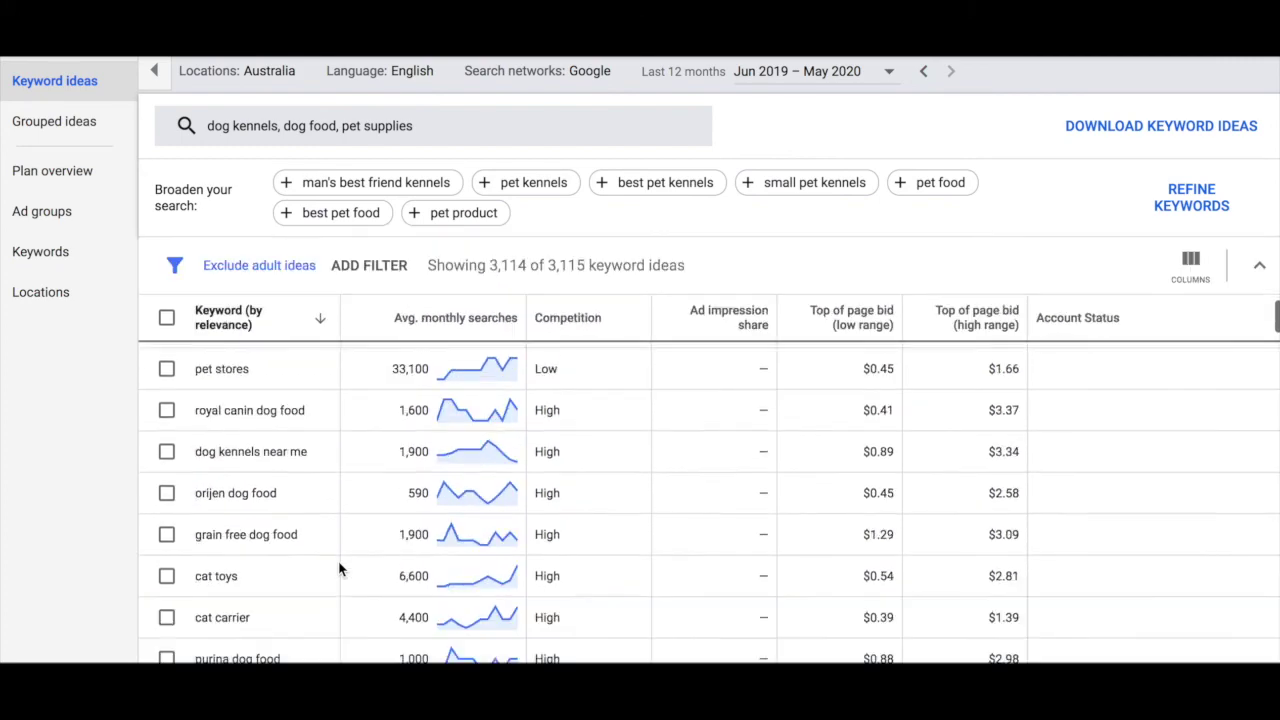
pyautogui.scroll(-4, 339, 569)
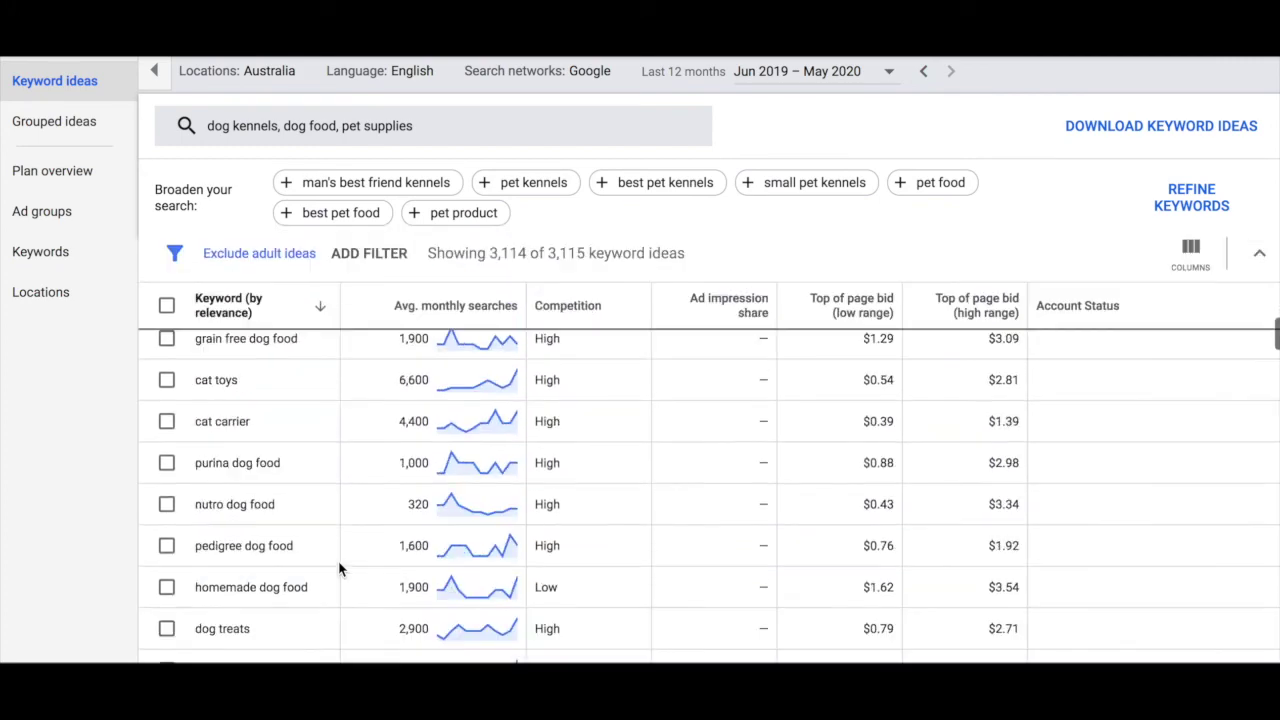
pyautogui.scroll(-5, 452, 562)
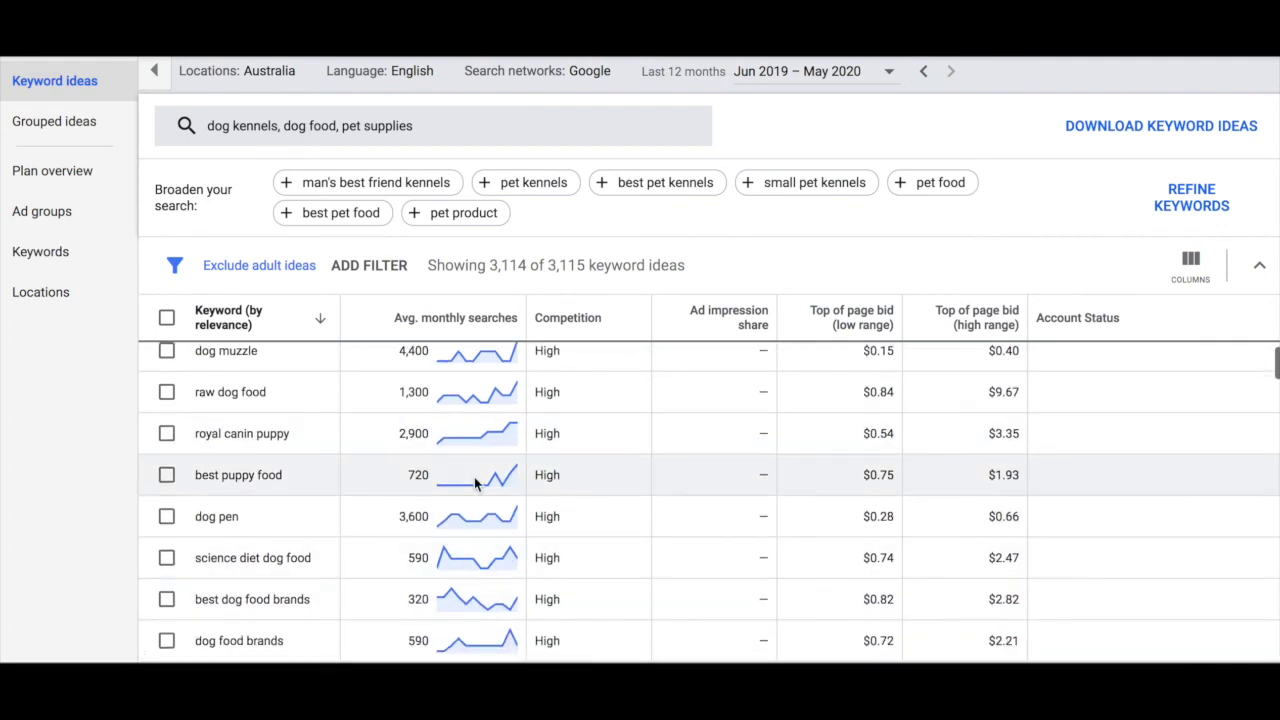
pyautogui.moveTo(475, 483)
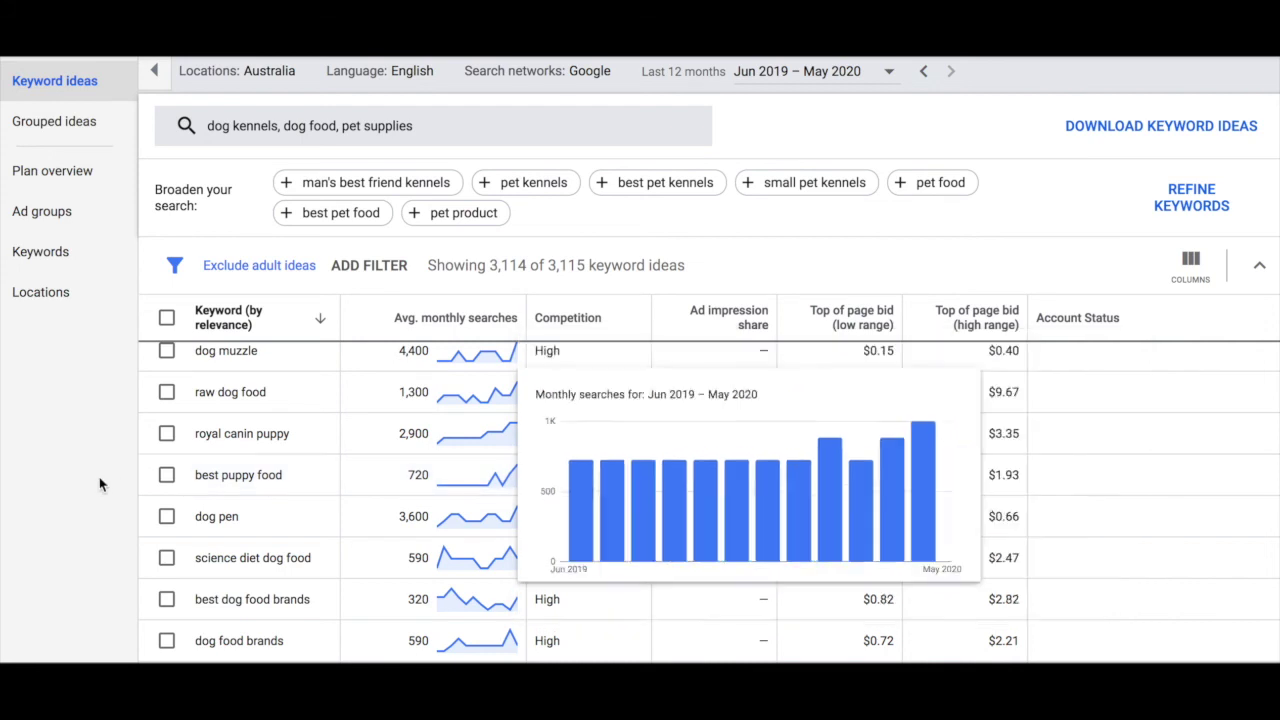
pyautogui.scroll(-3, 267, 521)
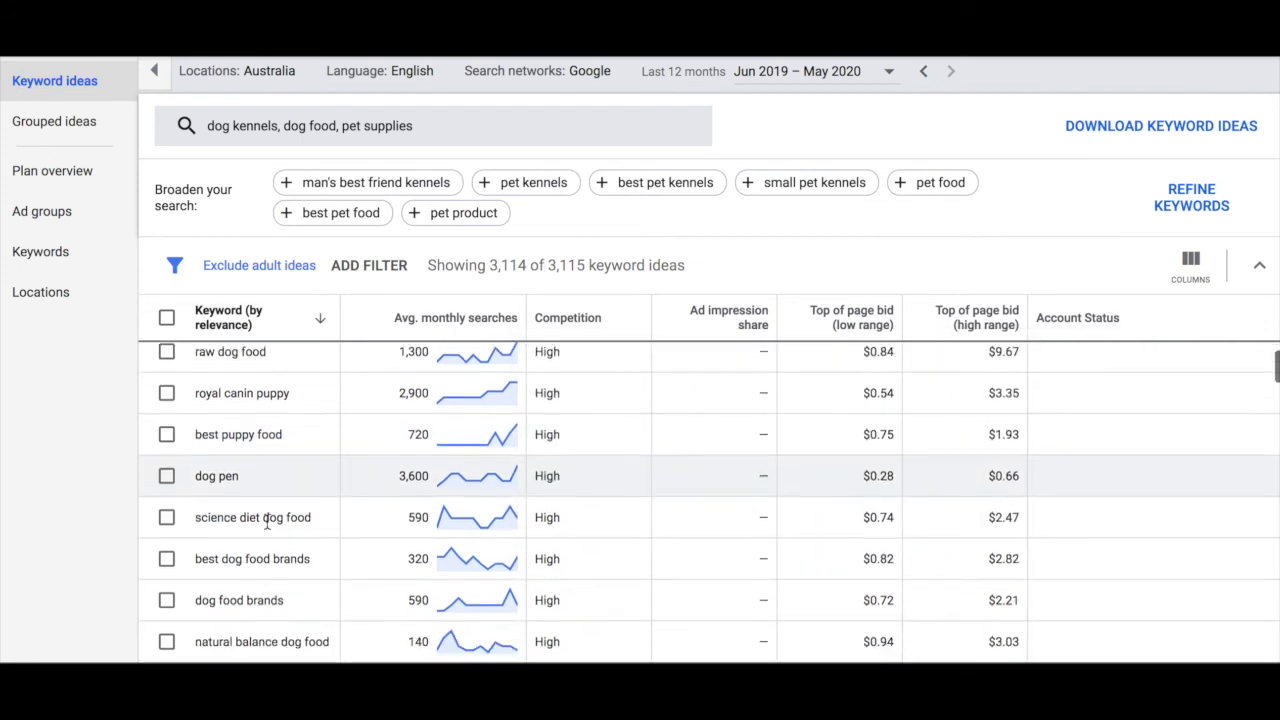
pyautogui.scroll(-3, 267, 521)
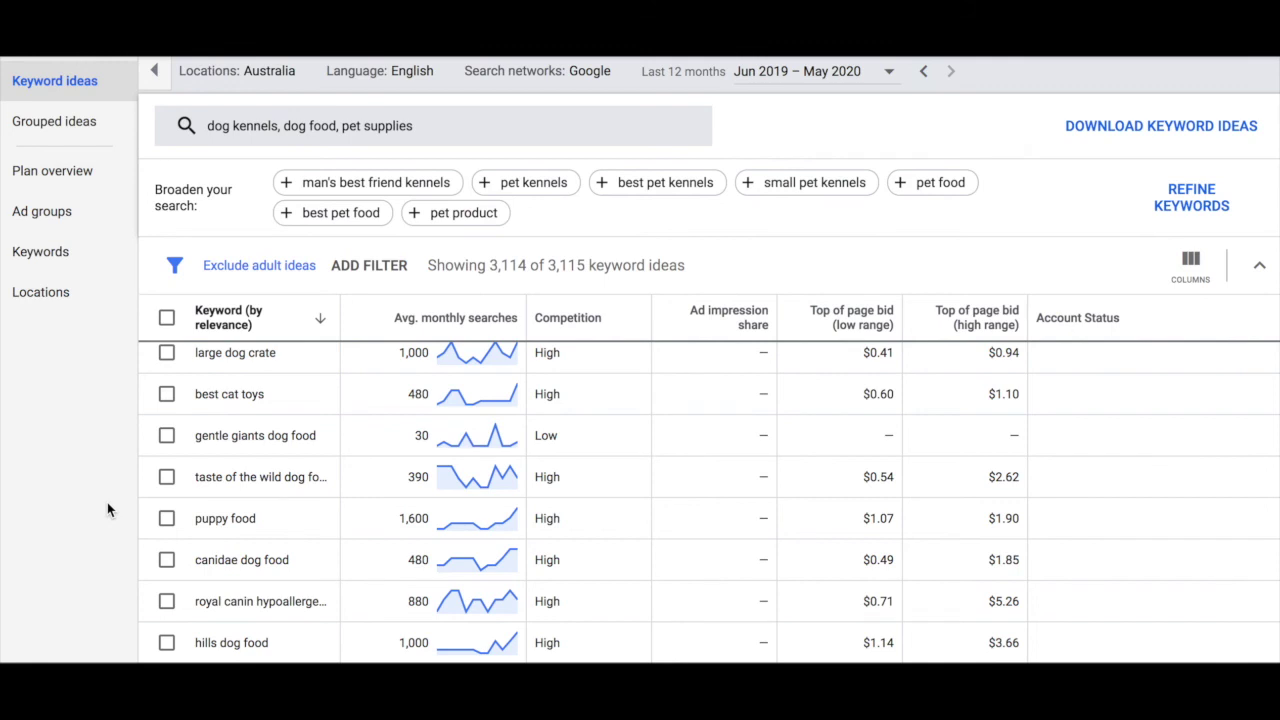
pyautogui.moveTo(467, 320)
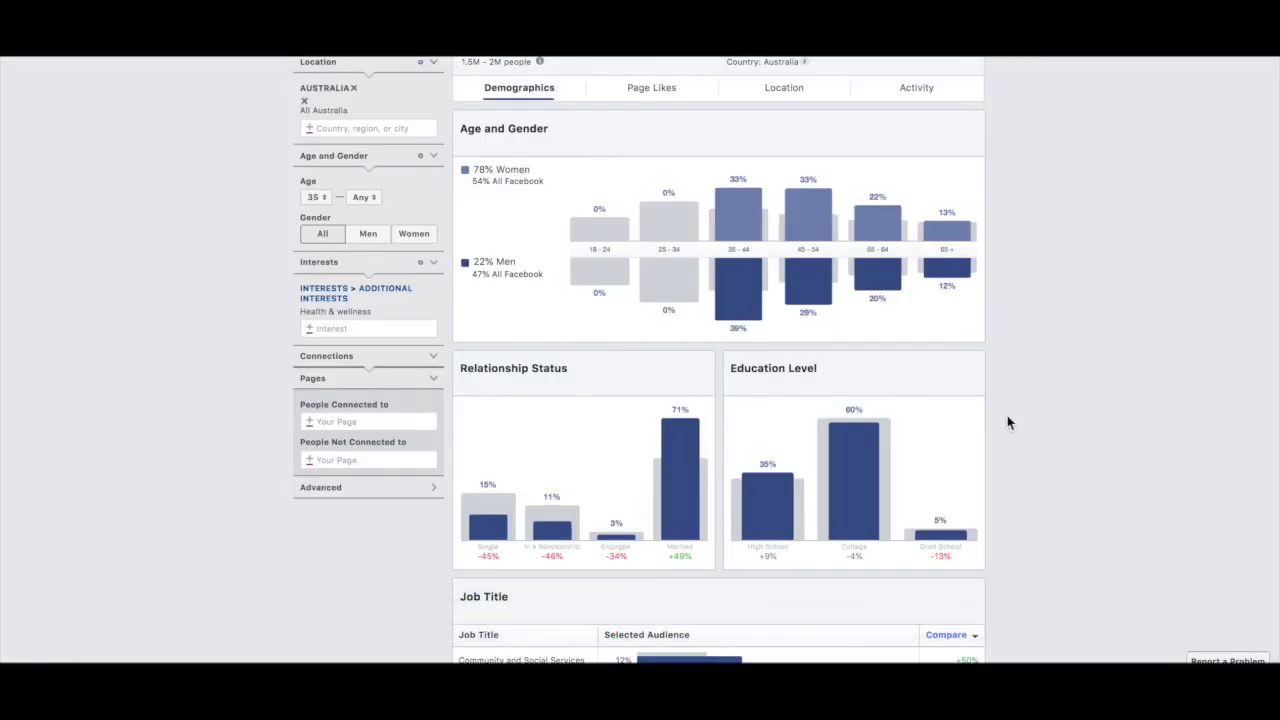
pyautogui.scroll(1, 1007, 415)
pyautogui.scroll(-1, 1007, 416)
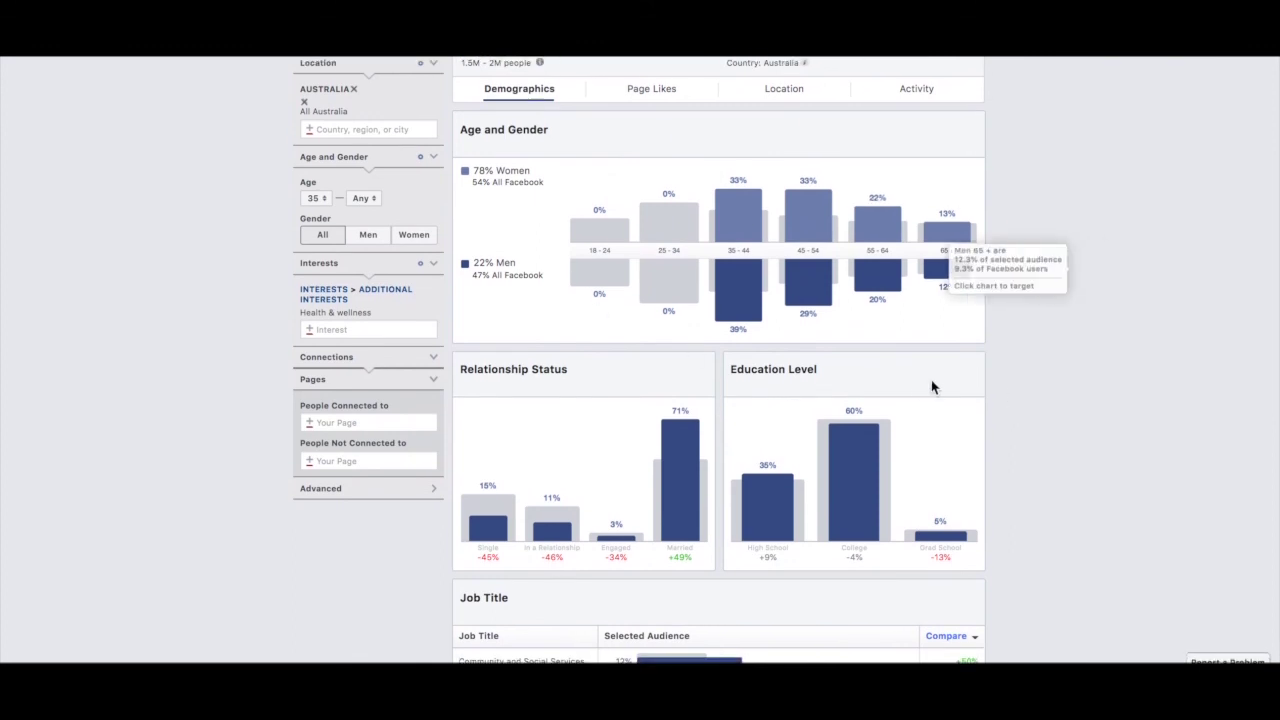